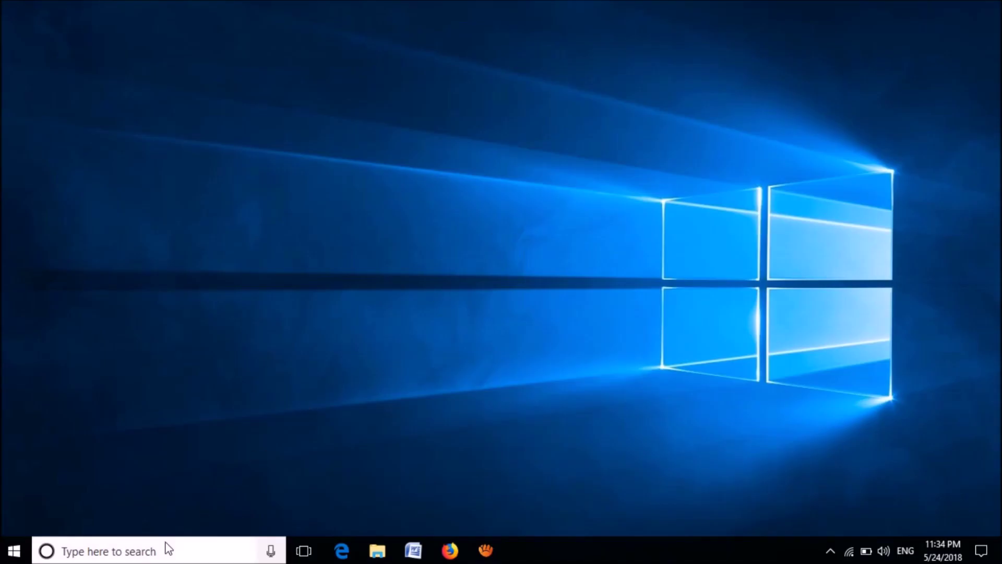
- Search Windows for 'control panel'
left_click(163, 548)
type("c")
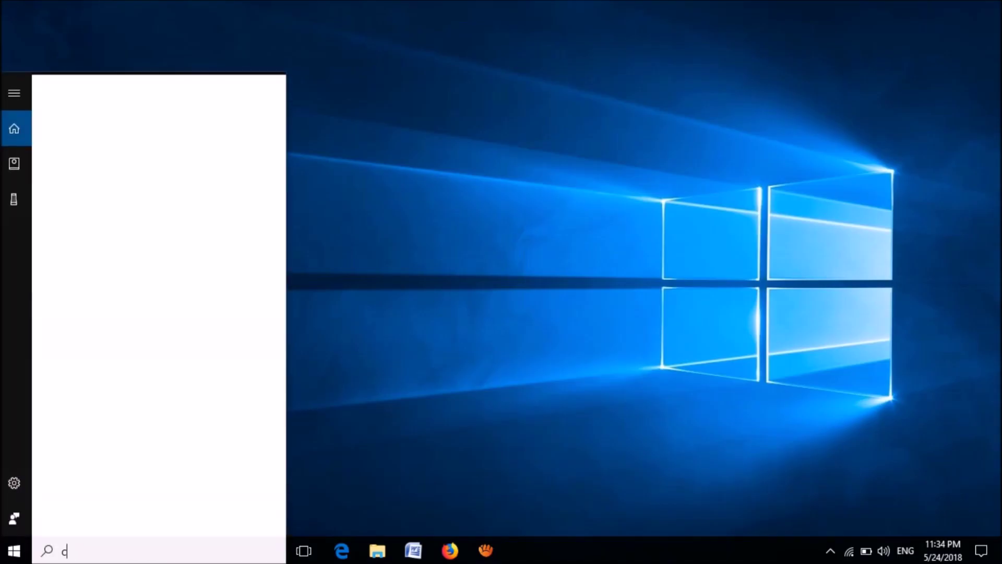
type("ontrol")
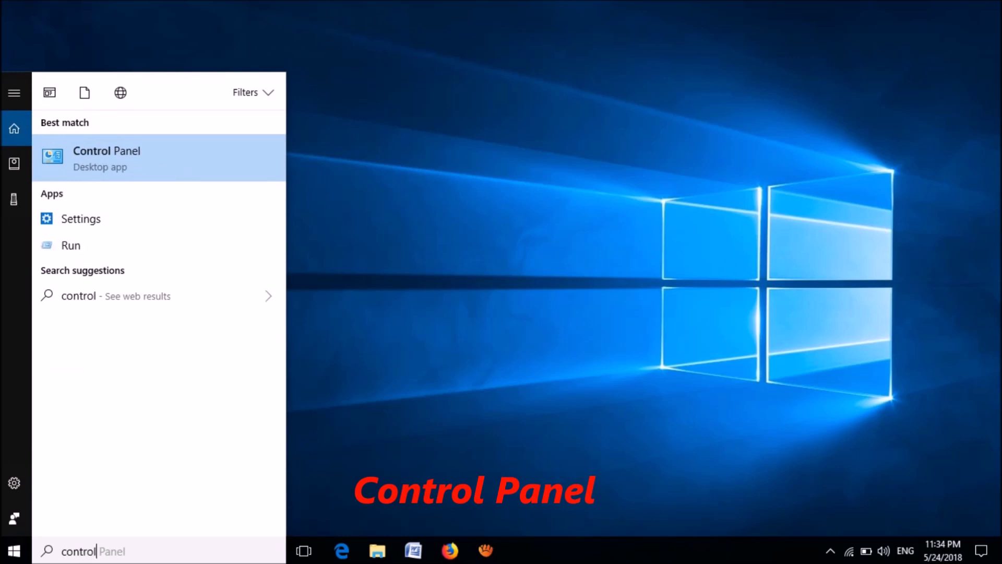
type(" panel")
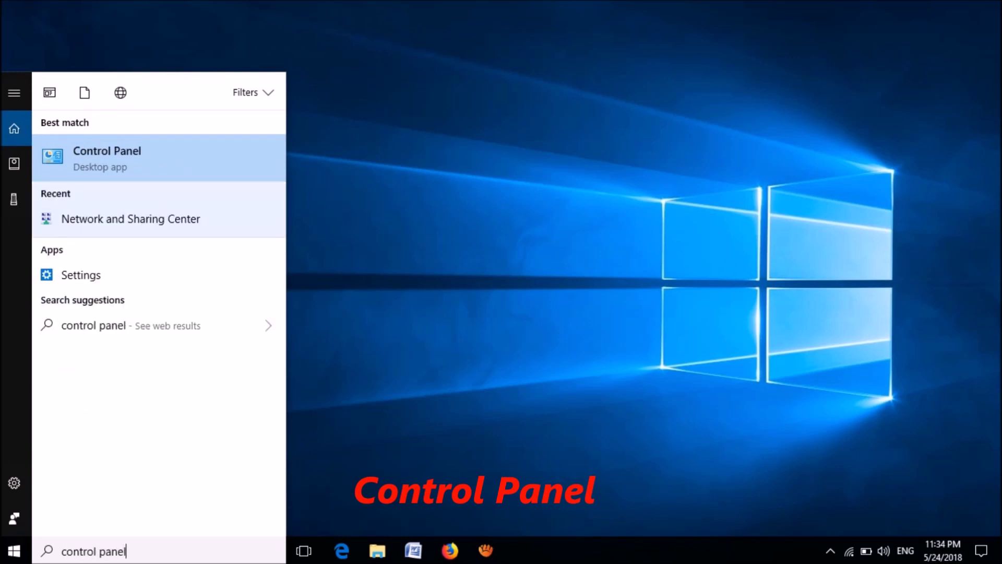
- Open Control Panel in Category view and go to Network and Internet > Network and Sharing Center
left_click(128, 162)
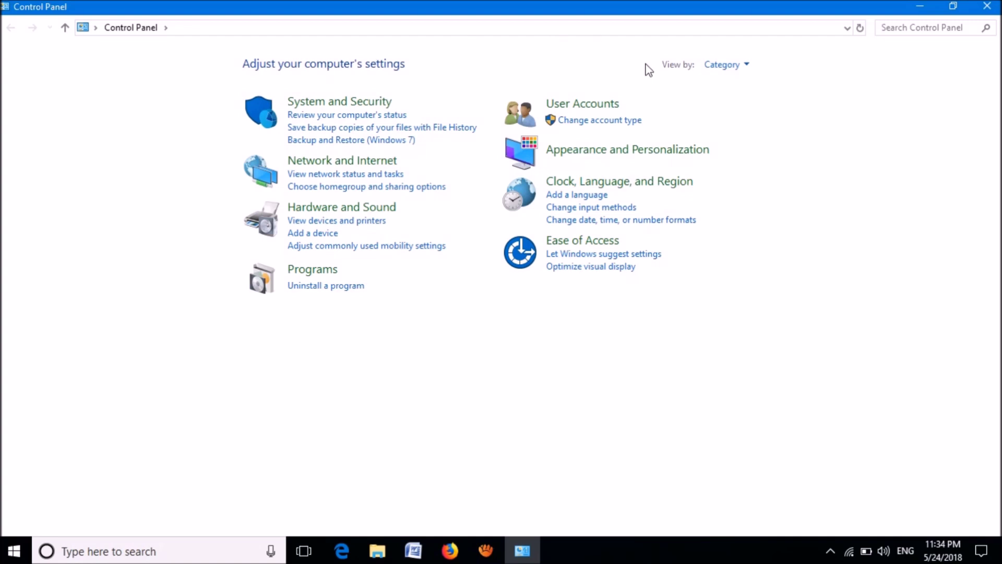
left_click(733, 70)
left_click(737, 84)
left_click(355, 170)
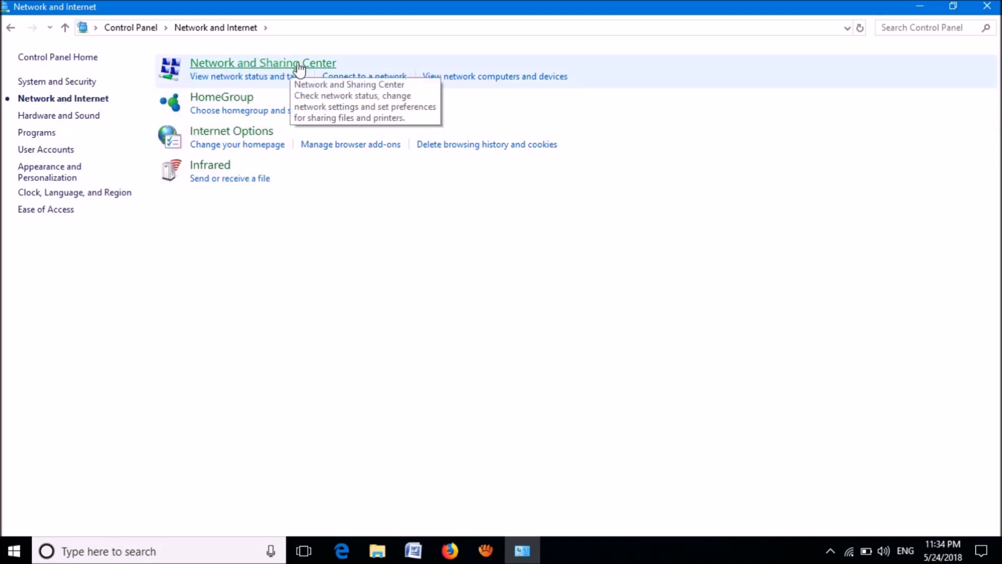
left_click(284, 67)
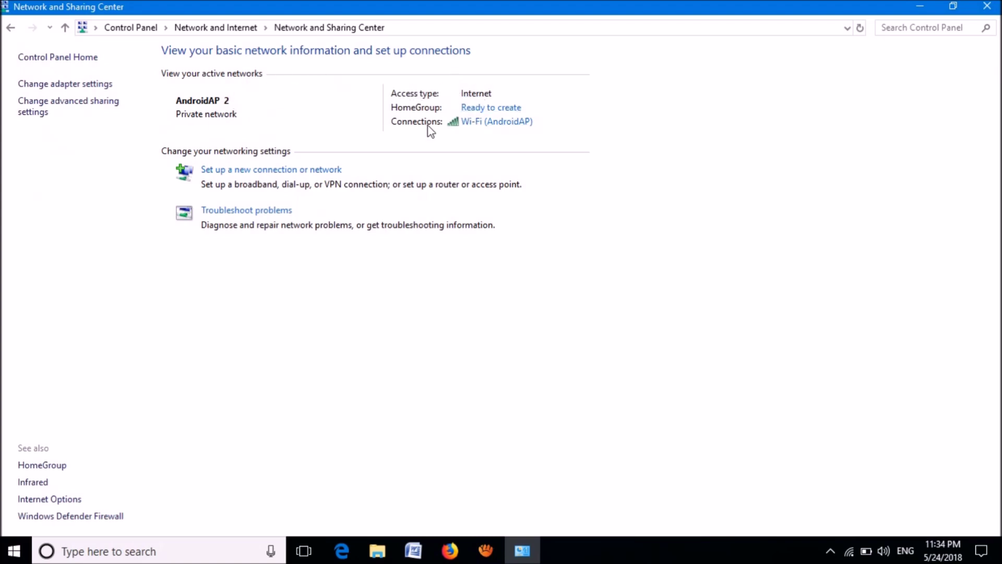
- Open the Wi-Fi (AndroidAP) connection's properties and select Internet Protocol Version 4 (TCP/IPv4)
left_click(487, 124)
left_click_drag(488, 128, 483, 84)
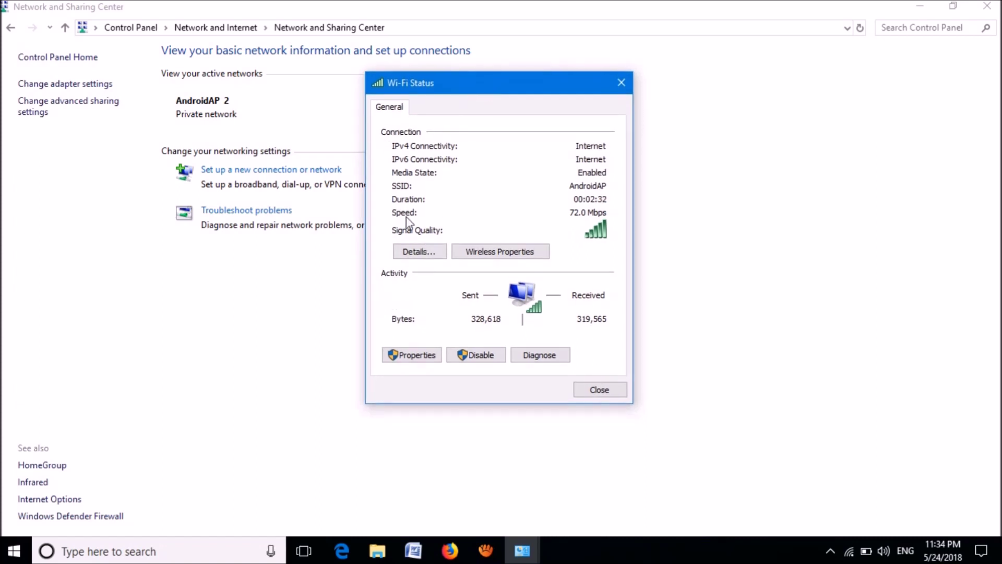
left_click(407, 359)
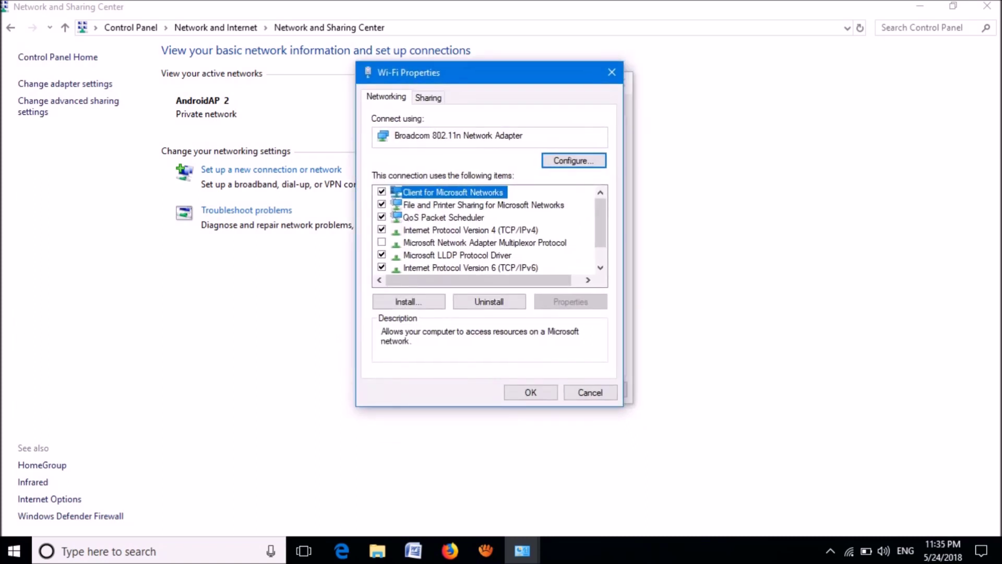
mouse_move(600, 223)
left_mouse_down()
mouse_move(600, 236)
mouse_move(601, 223)
left_mouse_up()
left_click(446, 230)
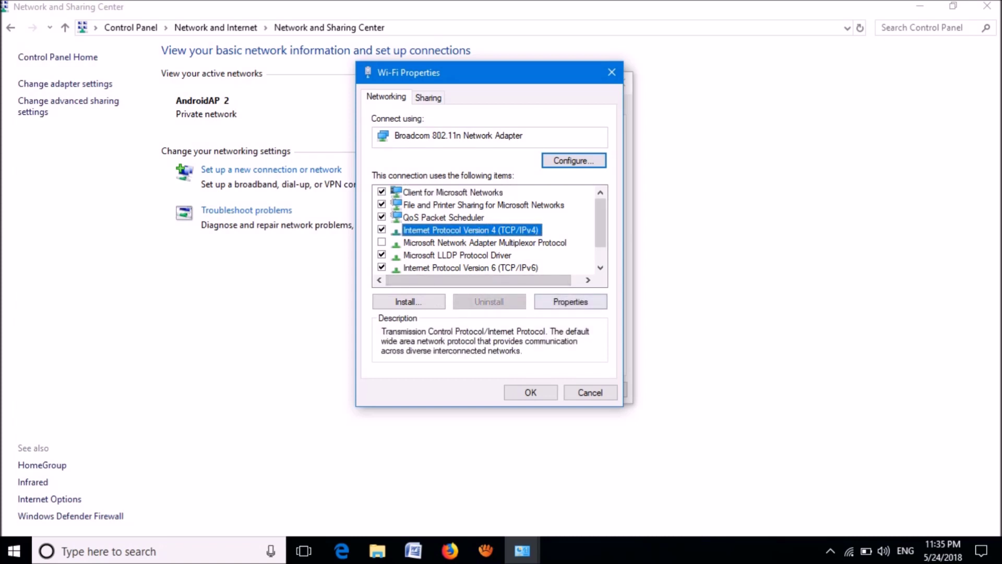
- Set IPv4 DNS servers to 8.8.8.8 (preferred) and 8.8.4.4 (alternate), validating on exit
left_click(564, 301)
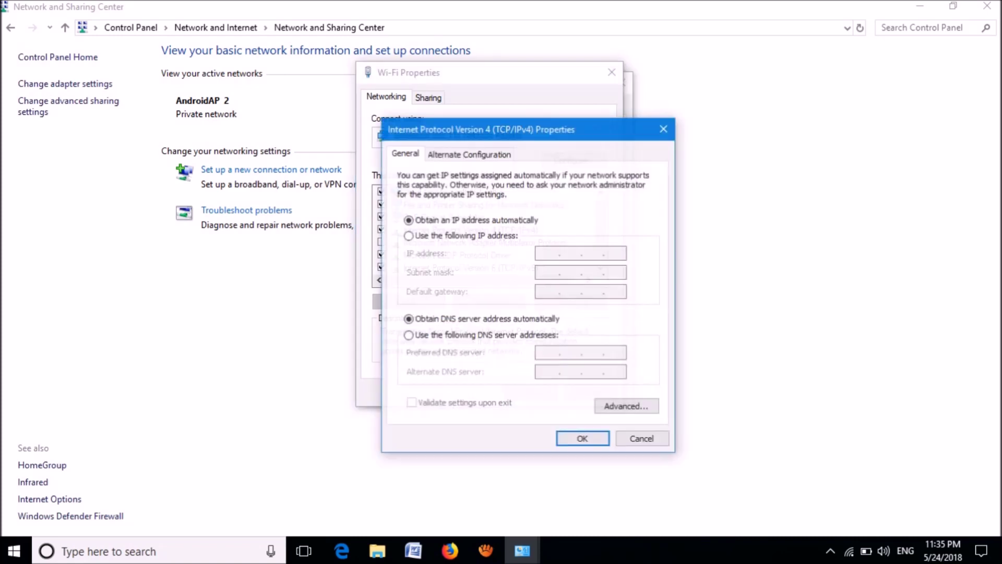
left_click_drag(522, 128, 485, 56)
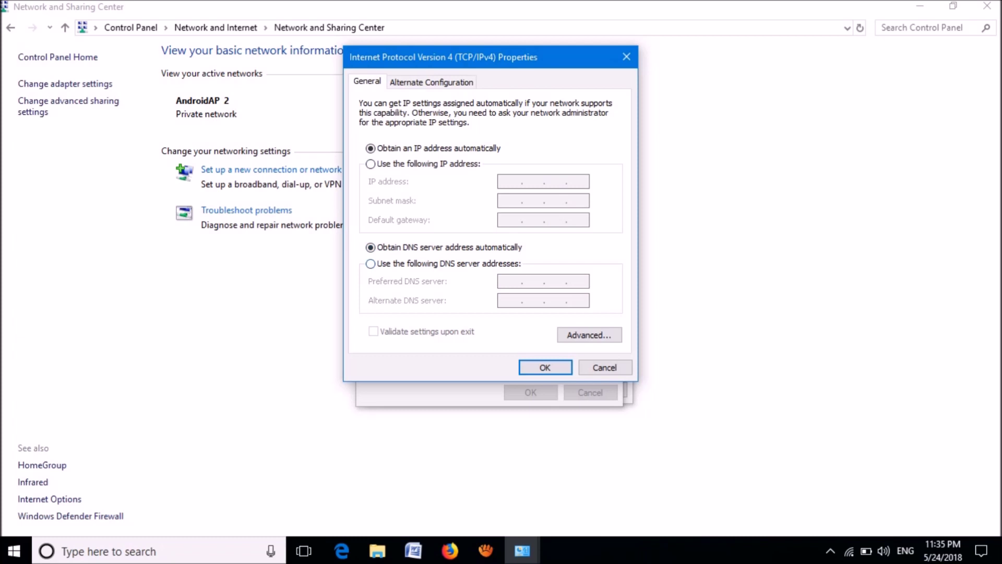
left_click(370, 264)
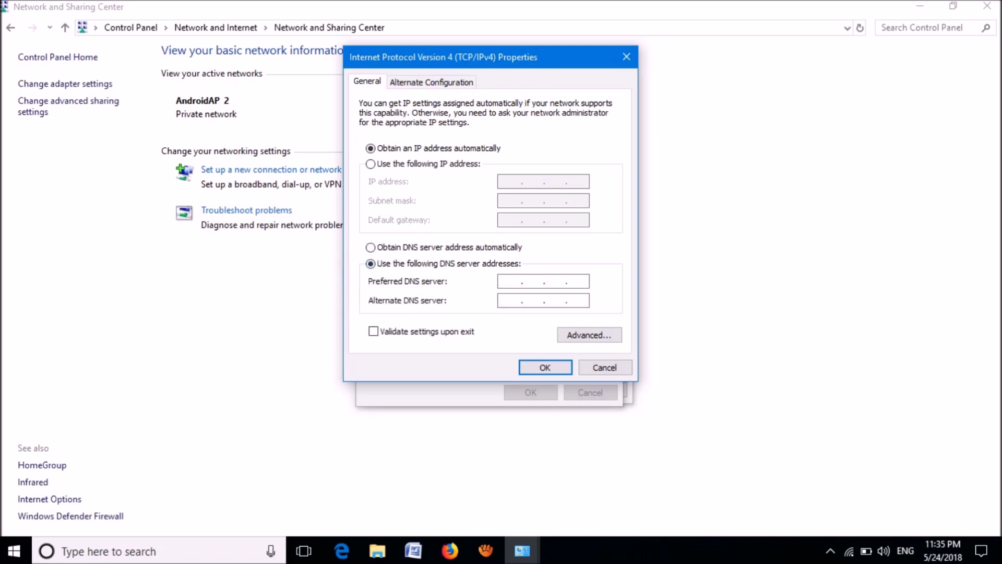
type("8.")
type("8.8")
type(".8")
type("8.")
type("8.")
type("4.")
type("4")
left_click(543, 367)
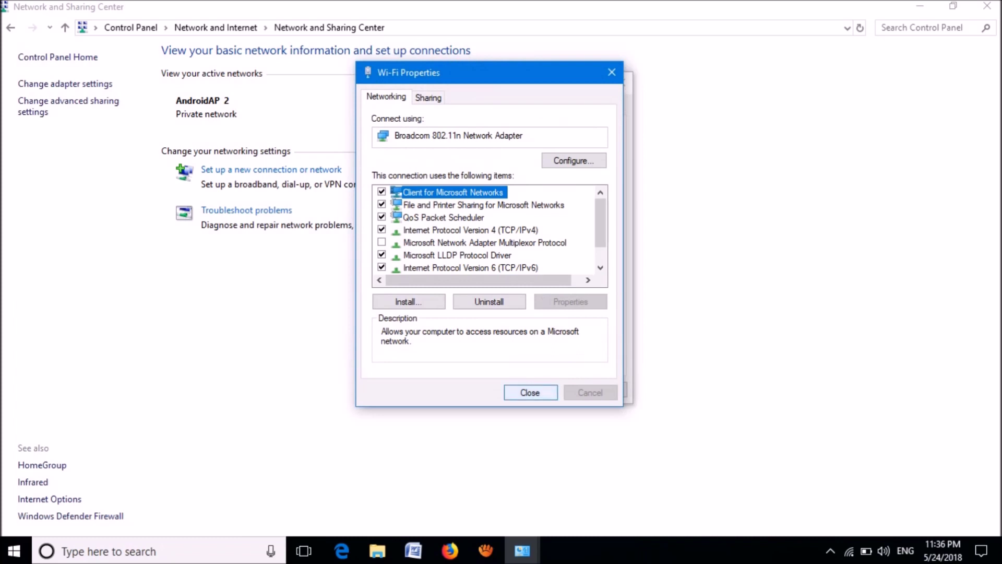
- Close the Wi-Fi Properties and Wi-Fi Status windows
left_click(528, 392)
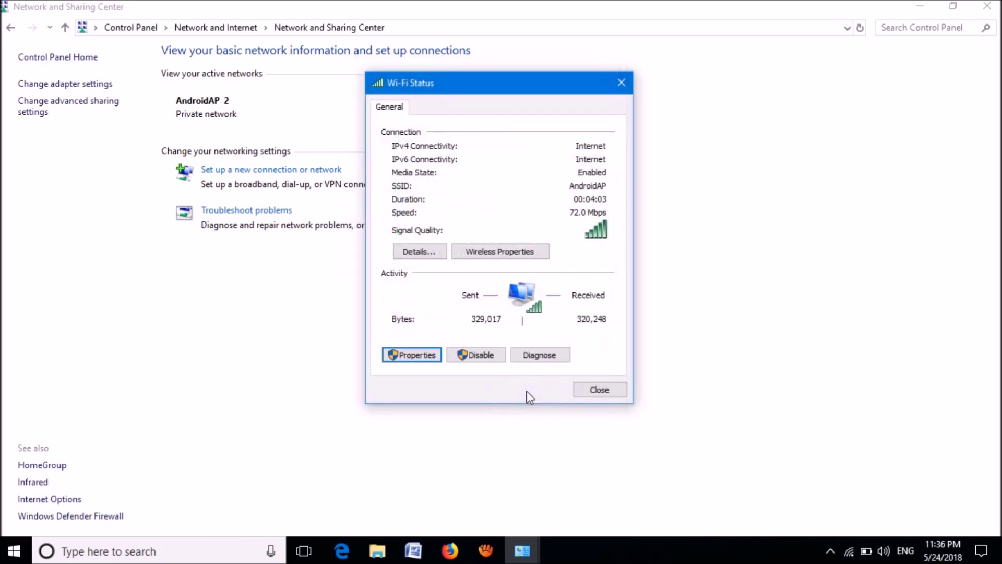
left_click(590, 390)
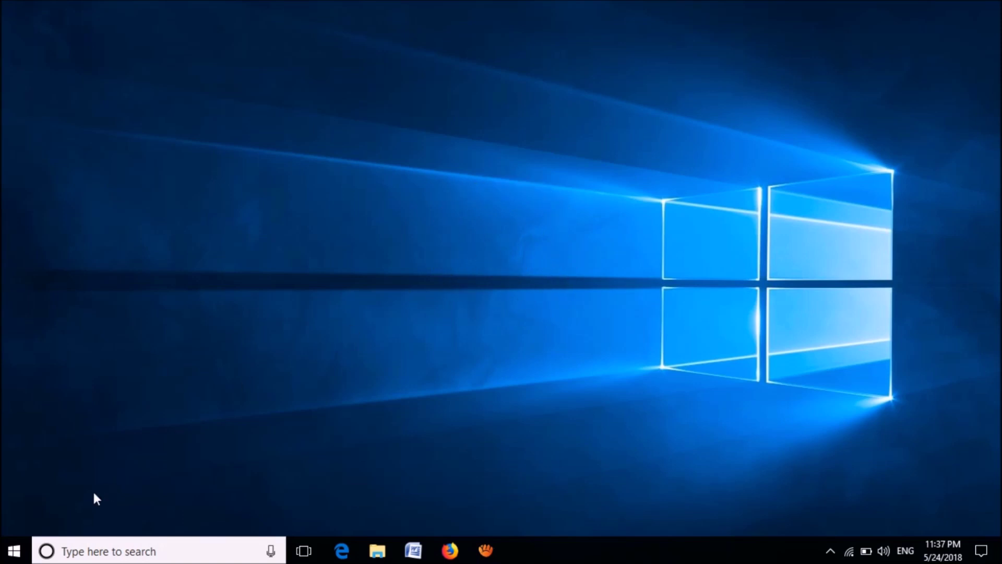
- Search for 'command prompt' and run it as administrator
left_click(143, 551)
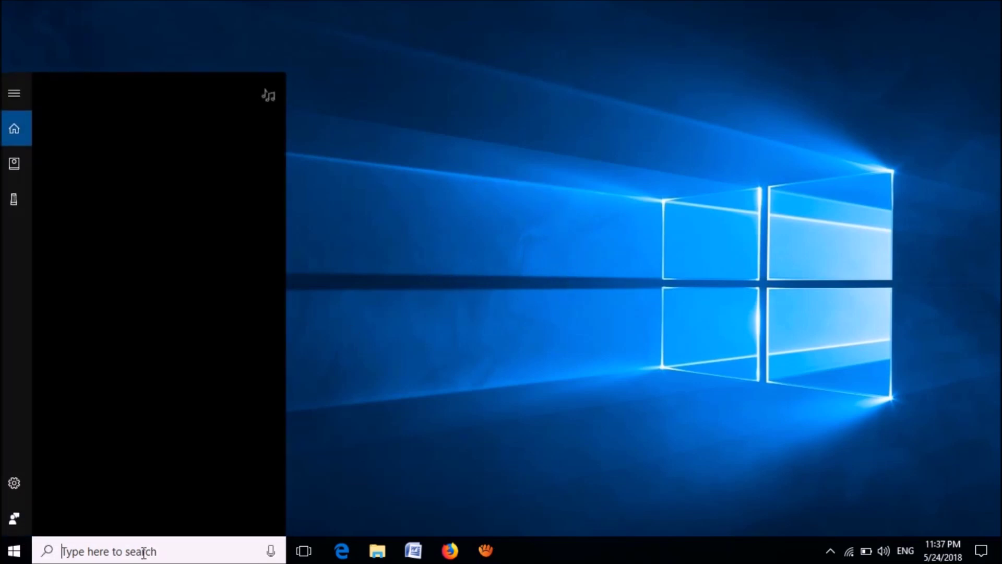
type("co")
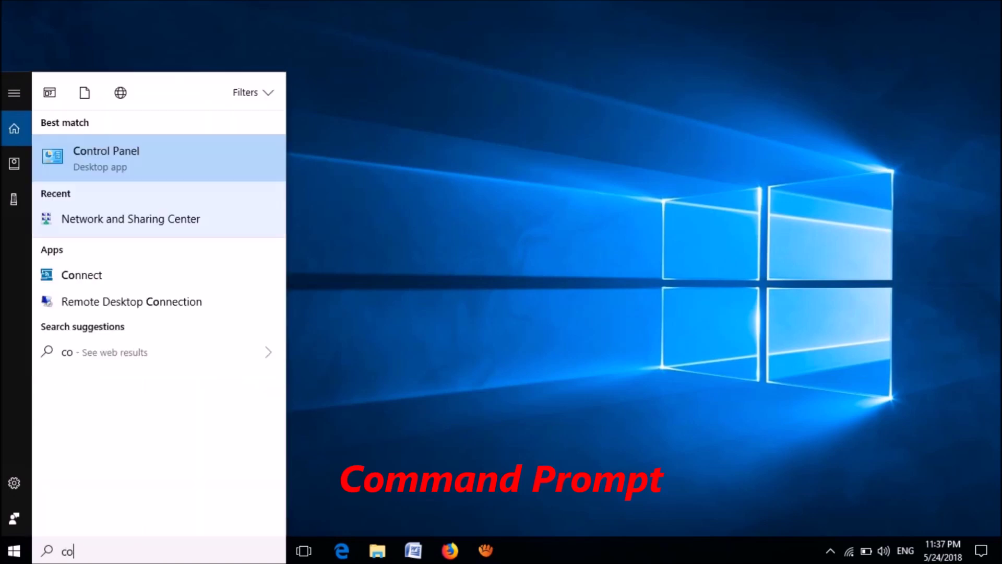
type("mmand")
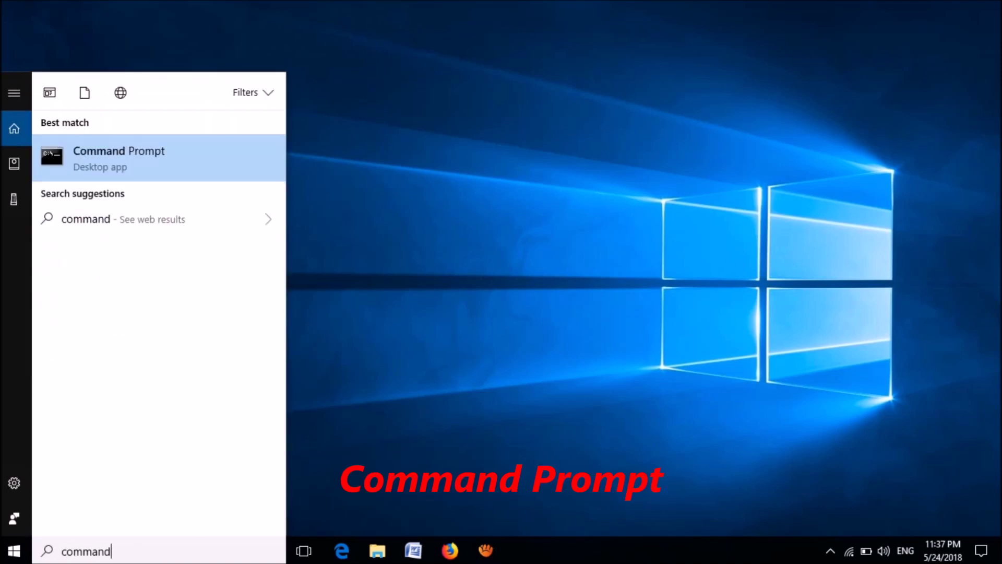
type(" prompt")
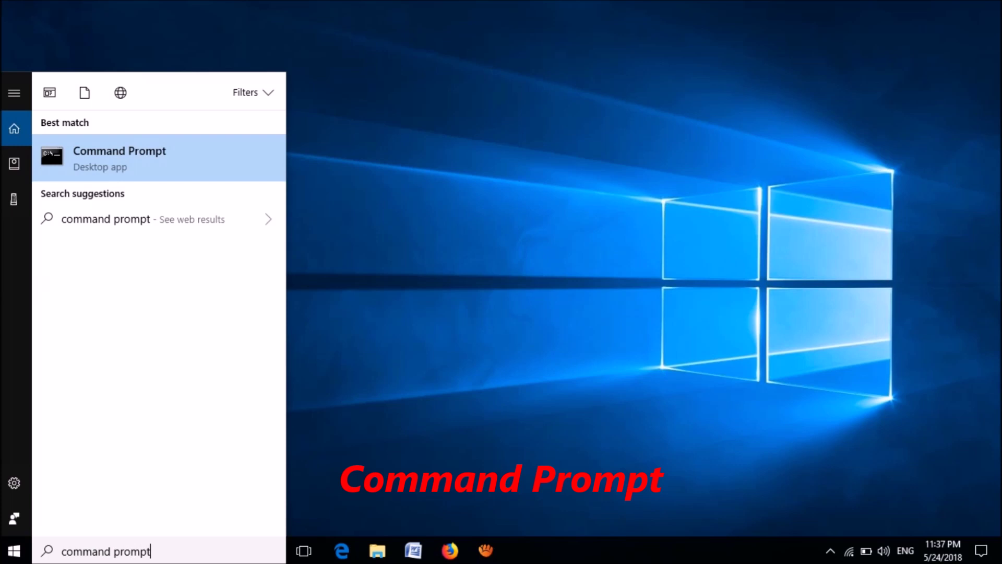
key("shift+F10")
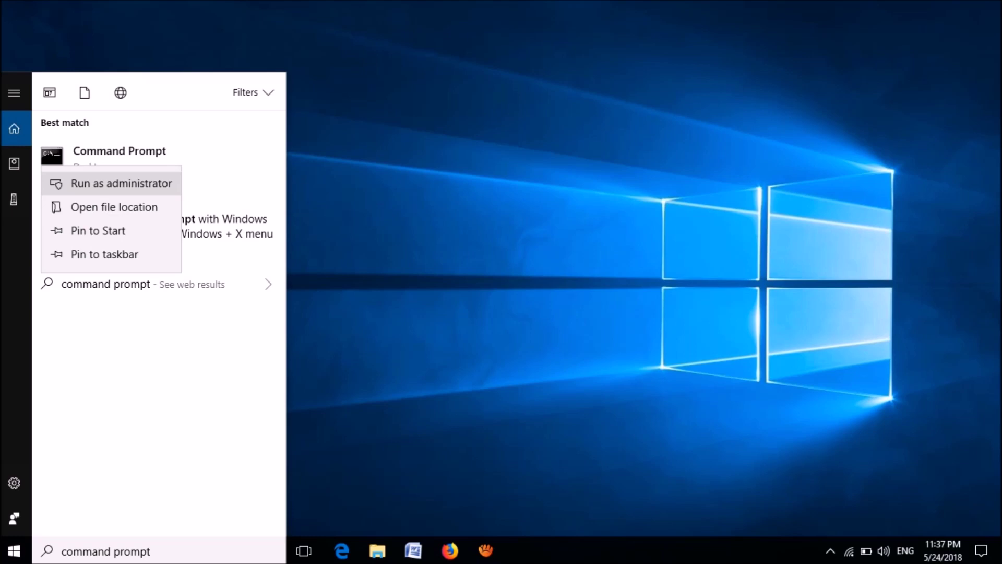
key("Return")
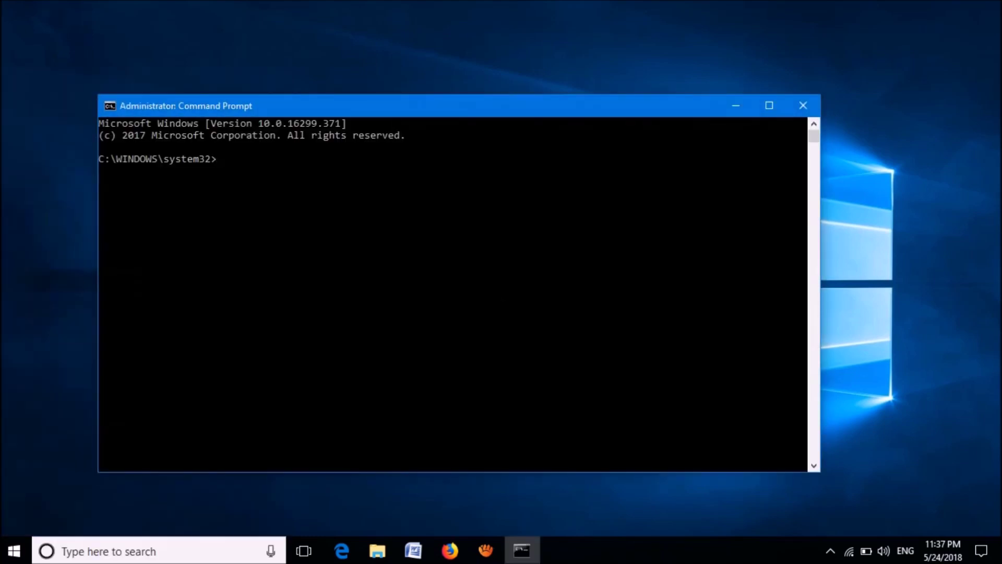
- Run ipconfig /flushdns and ipconfig /renew, then enter ipconfig /registerdns
type("ipc")
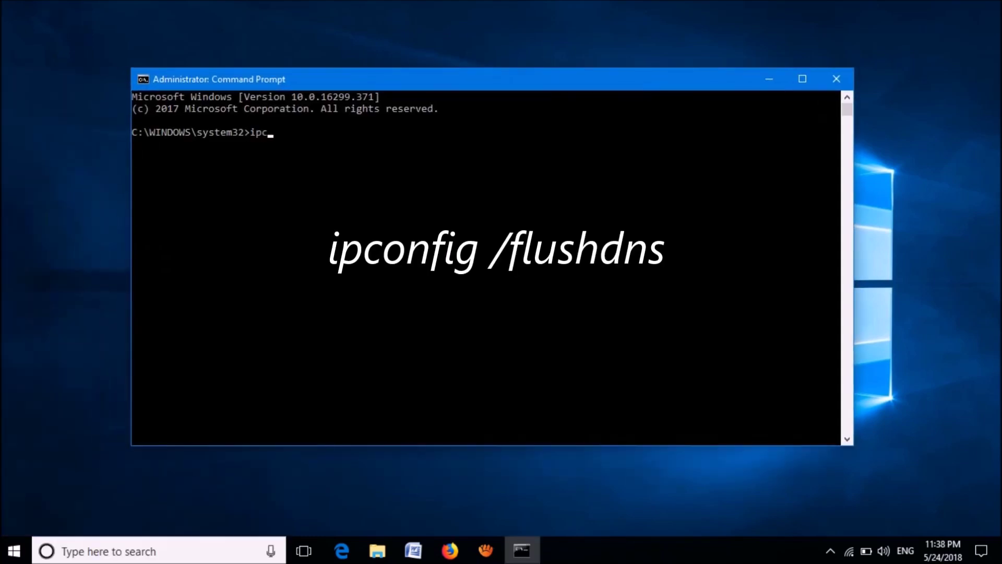
type("onfig /flushdns")
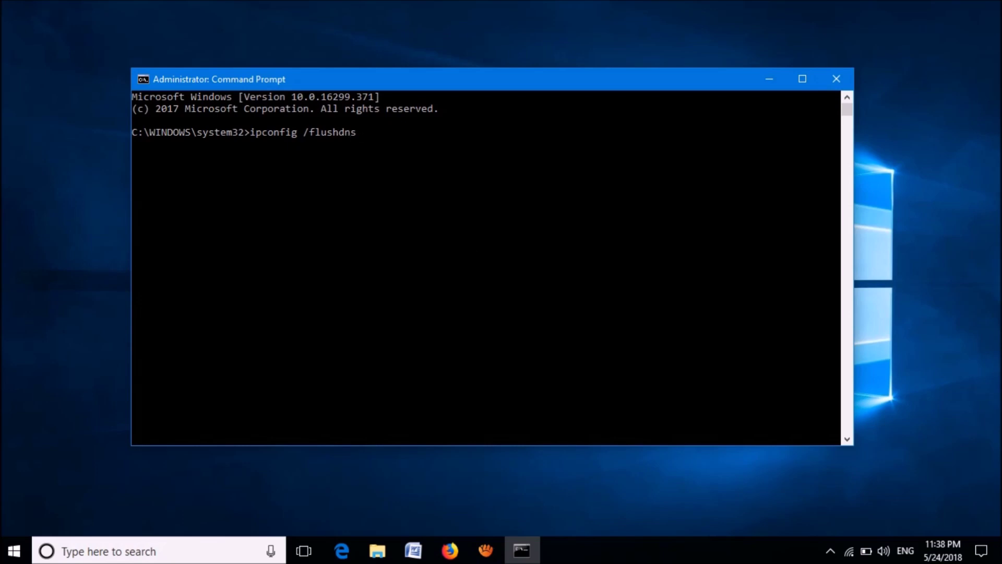
key("Return")
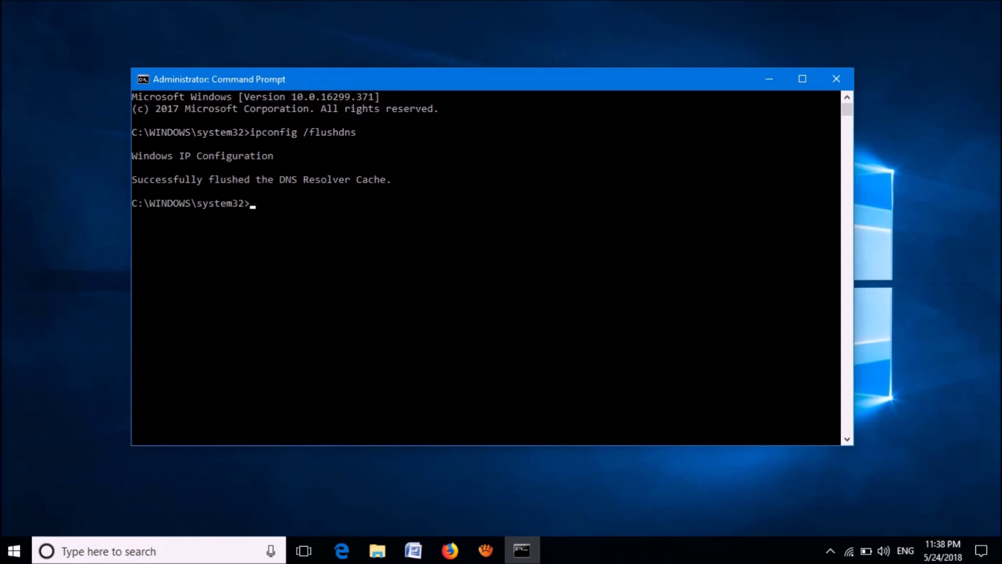
type("ipconf")
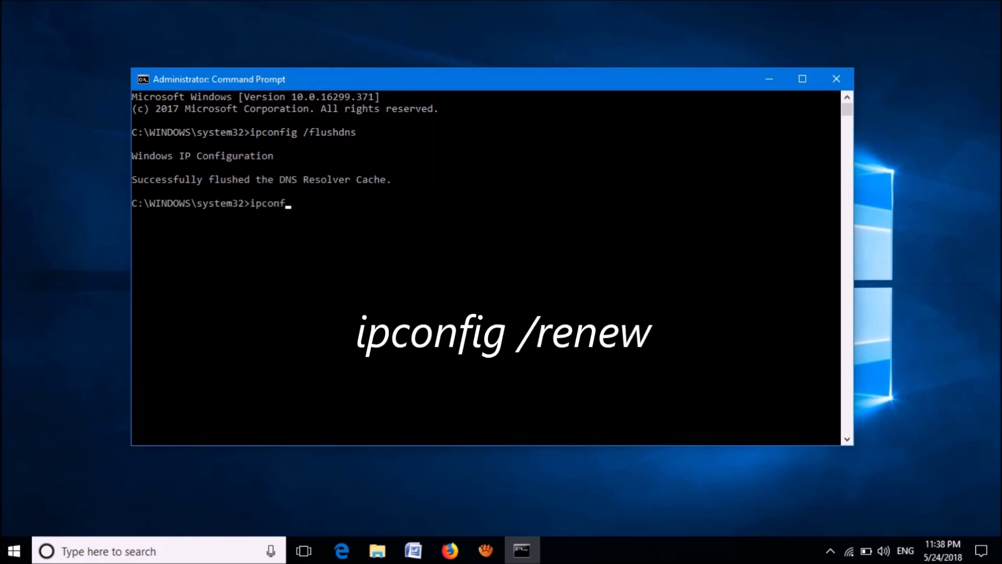
type("ig /renew")
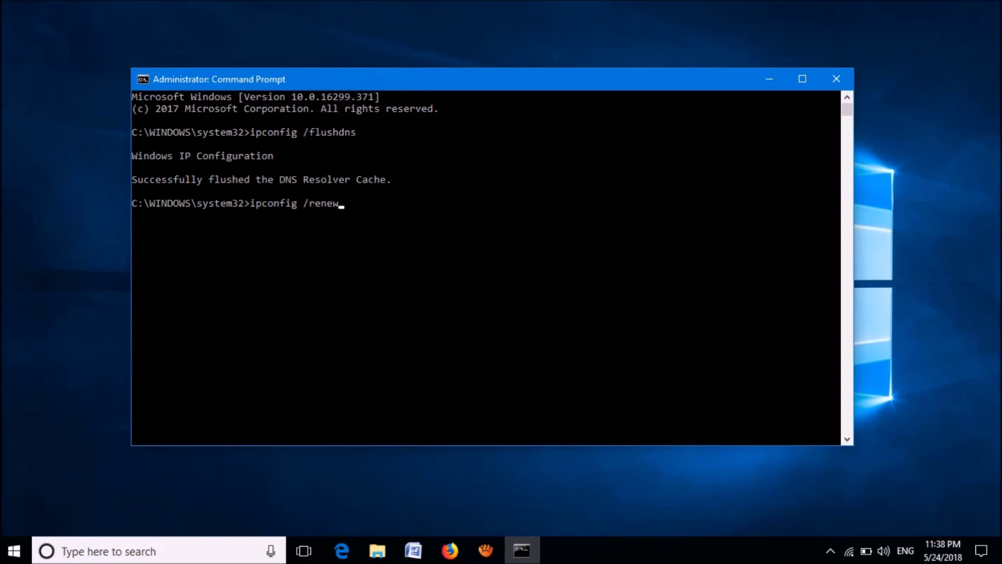
key("Return")
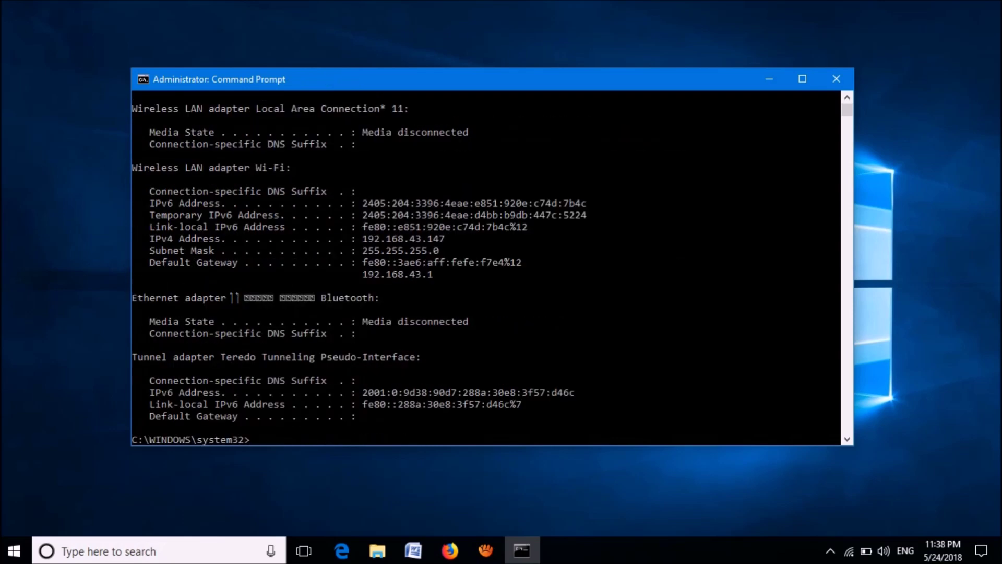
type("ipcon")
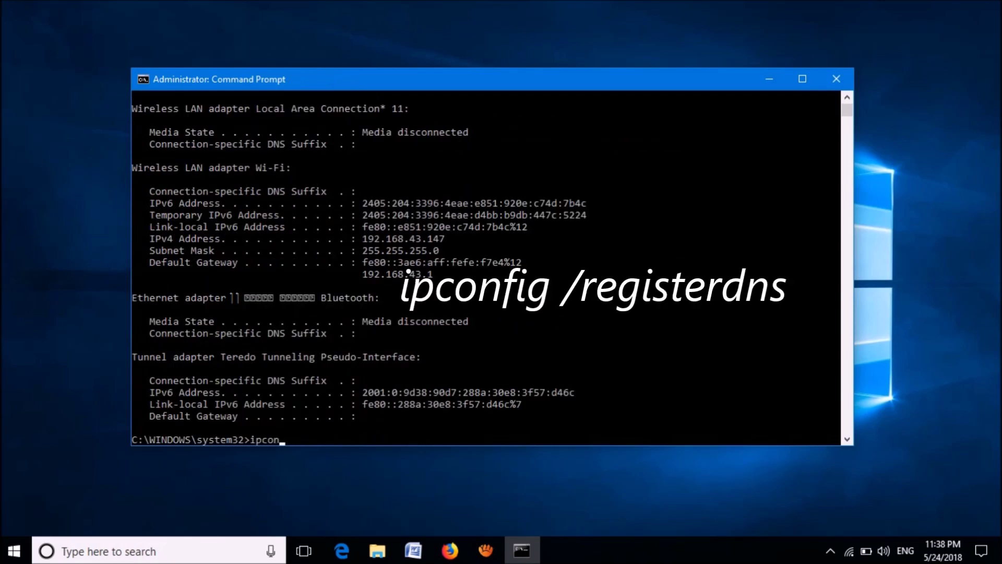
type("fig /registerdns")
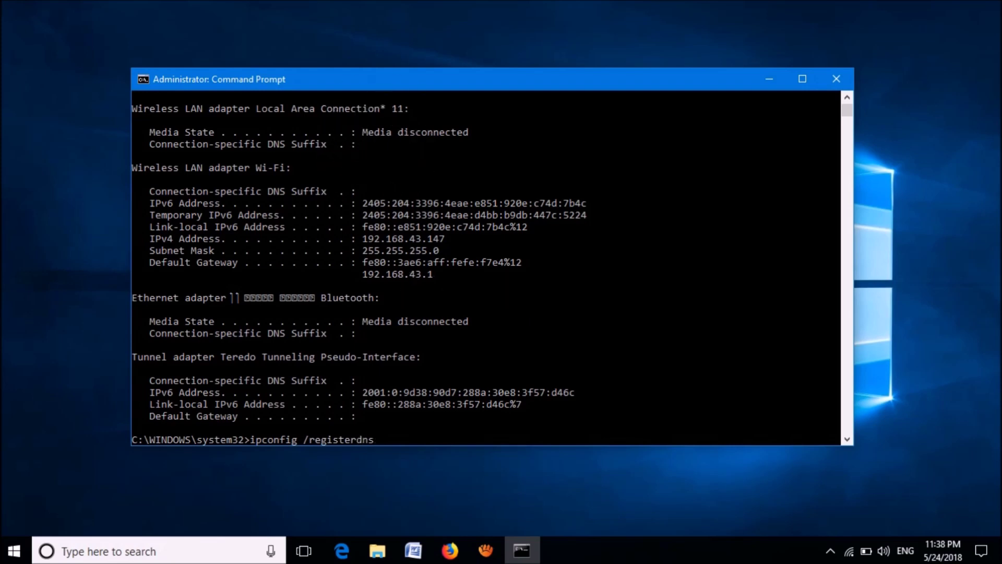
- Execute ipconfig /registerdns, then close the console with exit
key("Return")
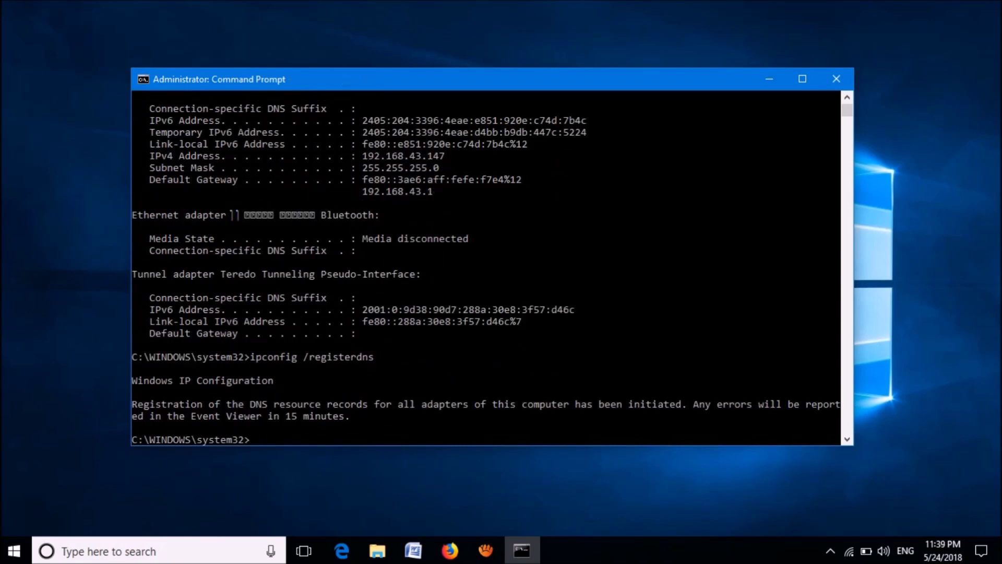
type("e")
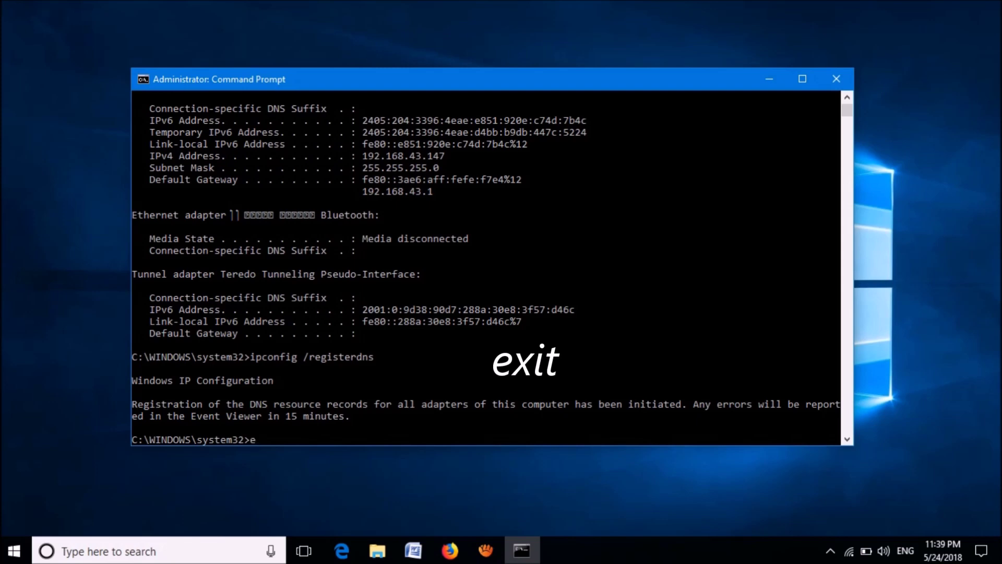
type("xit")
left_click(388, 437)
key("Return")
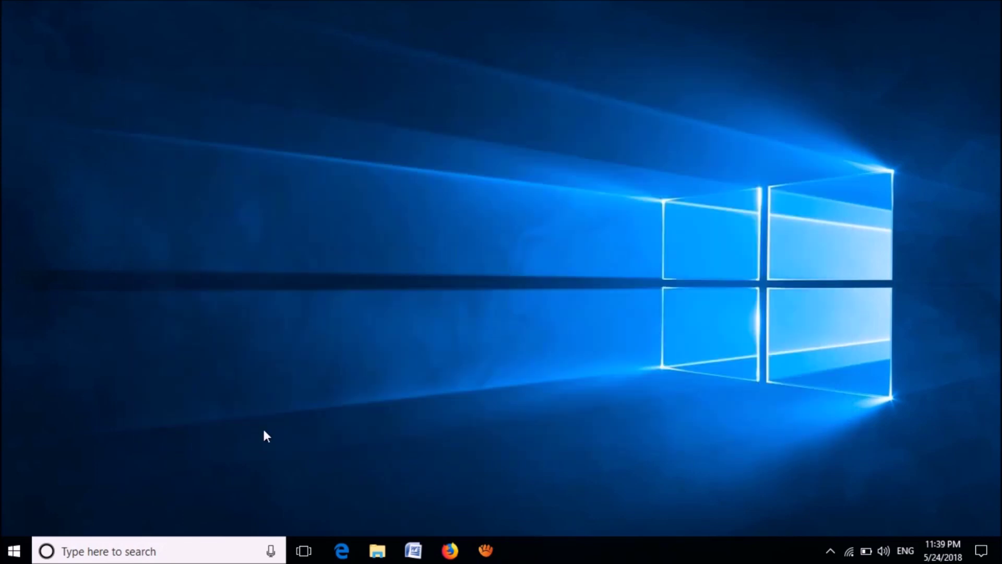
- Restart the PC from the Start menu's power options
left_click(8, 557)
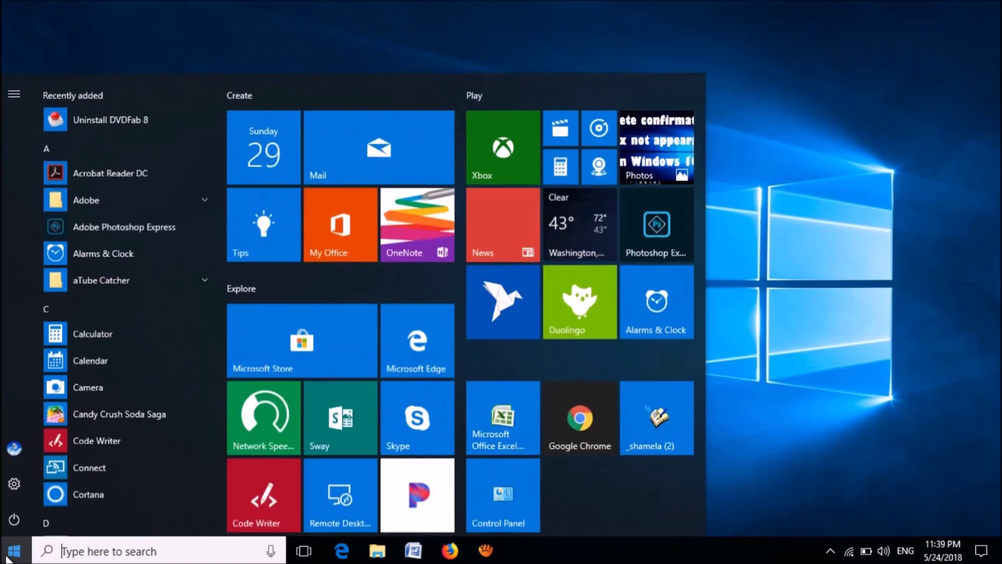
left_click(14, 519)
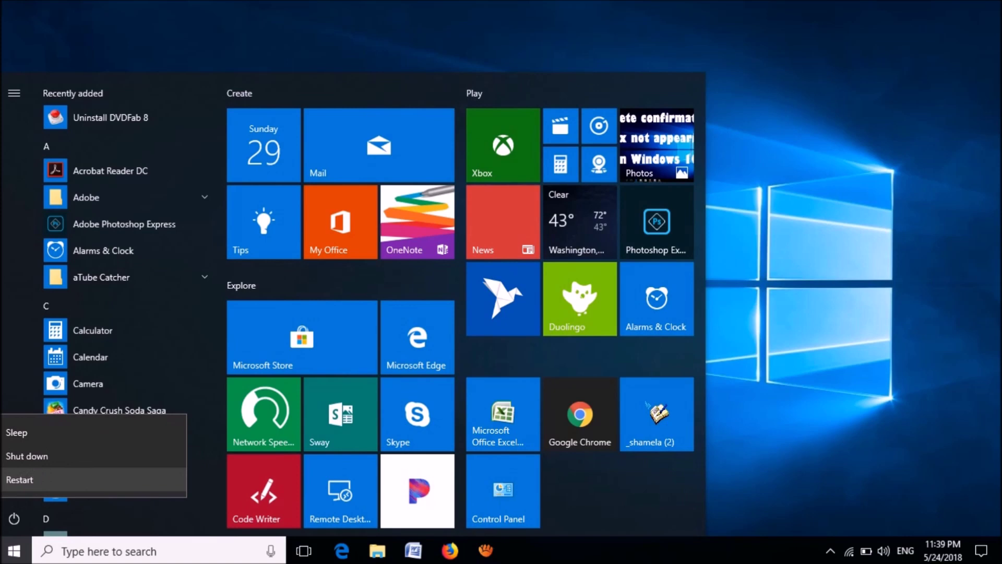
left_click(19, 479)
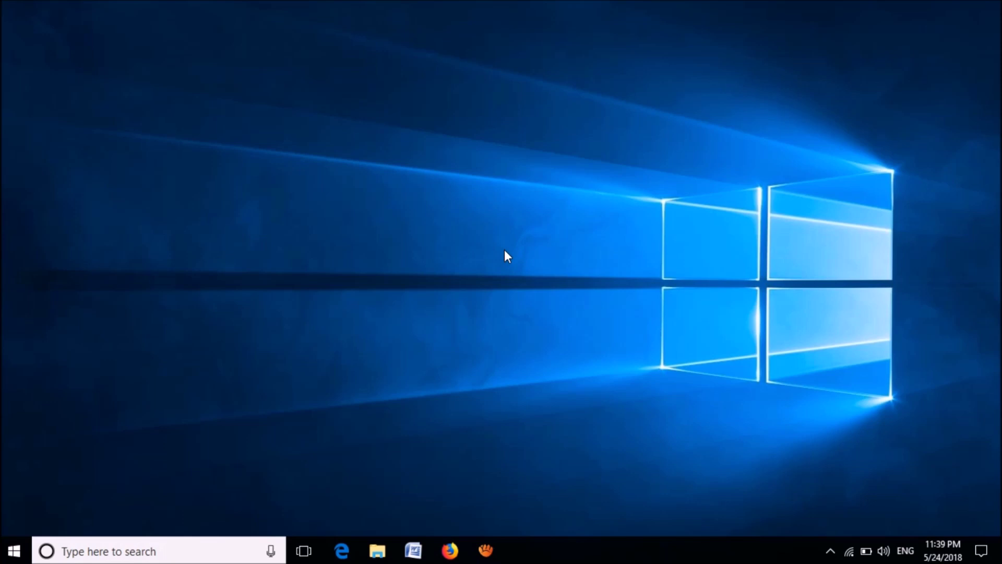
left_click(504, 250)
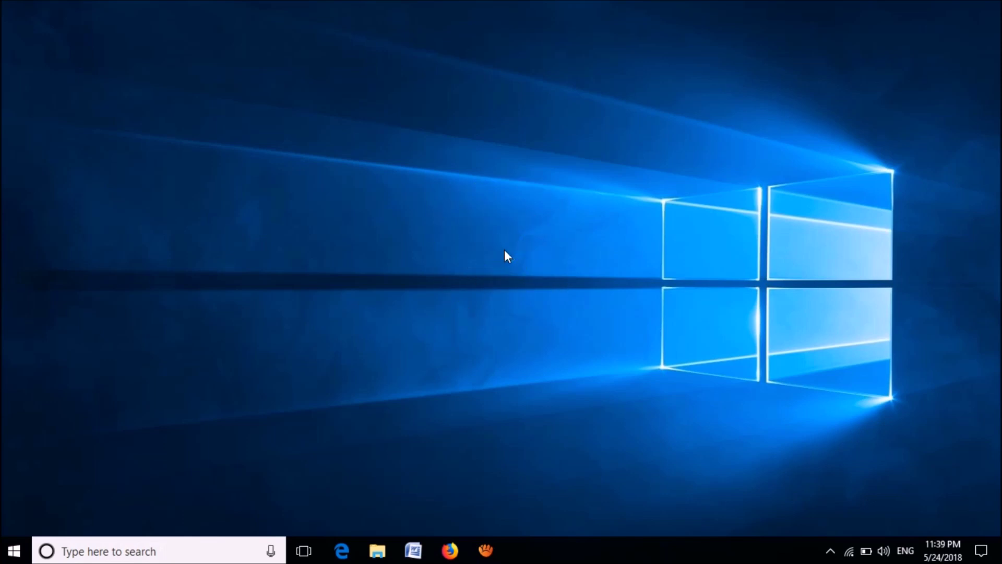